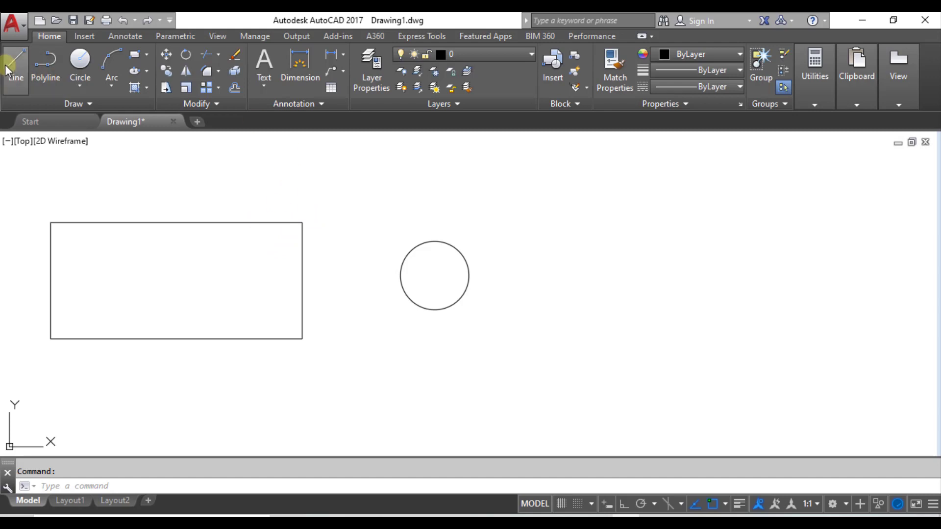
# Start the Line command and expand the snap options list in the status bar.
pyautogui.click(17, 74)
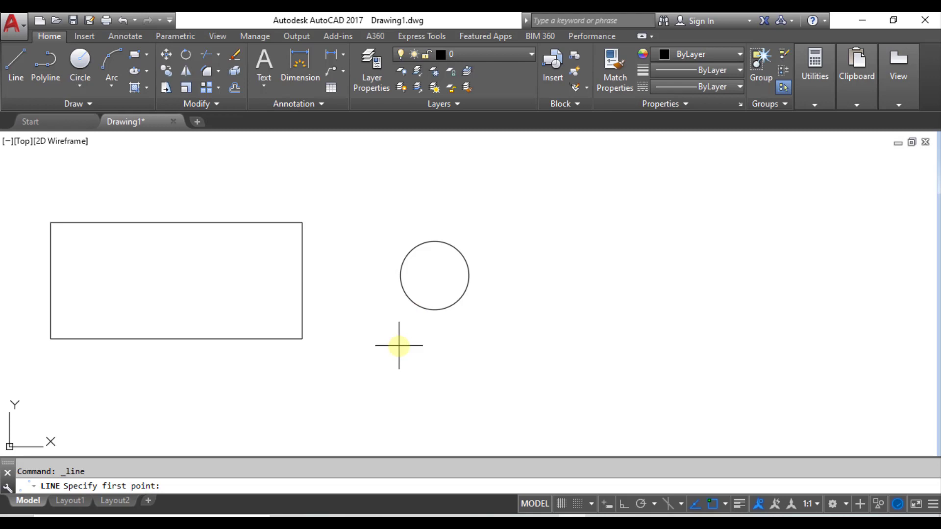
pyautogui.click(592, 505)
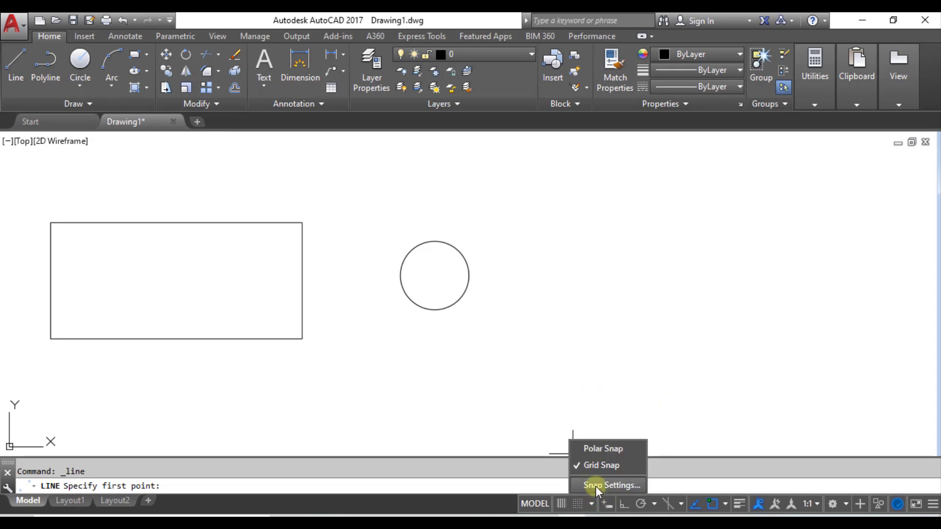
# Enable every object snap mode with Select All in Drafting Settings, then restart Line.
pyautogui.click(595, 485)
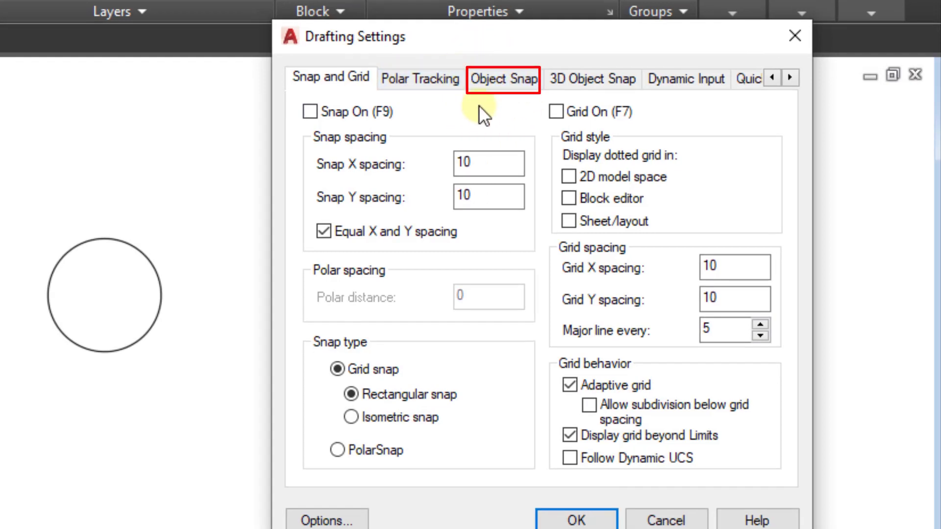
pyautogui.click(493, 79)
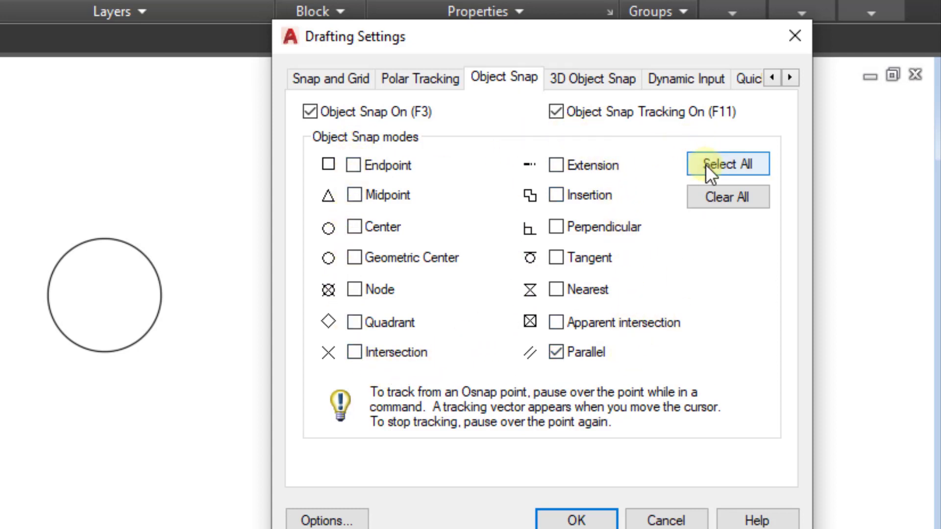
pyautogui.click(719, 165)
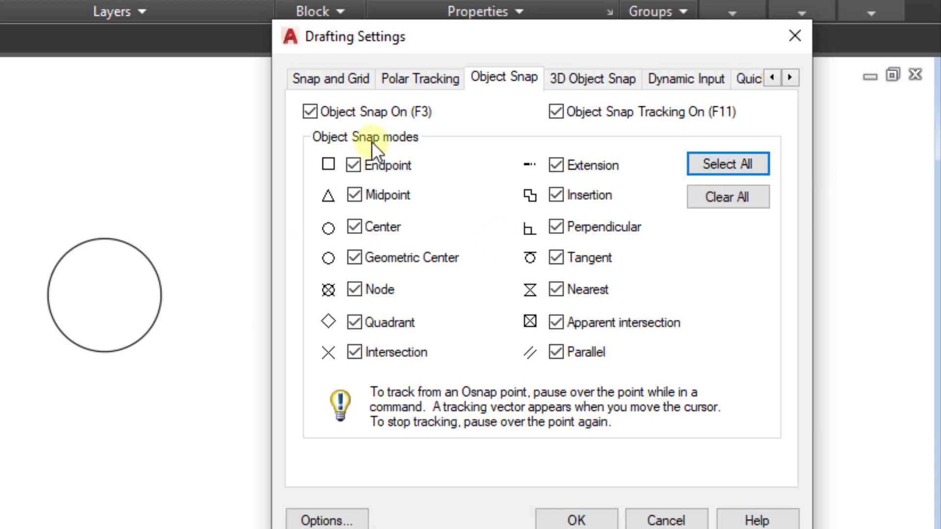
pyautogui.click(577, 519)
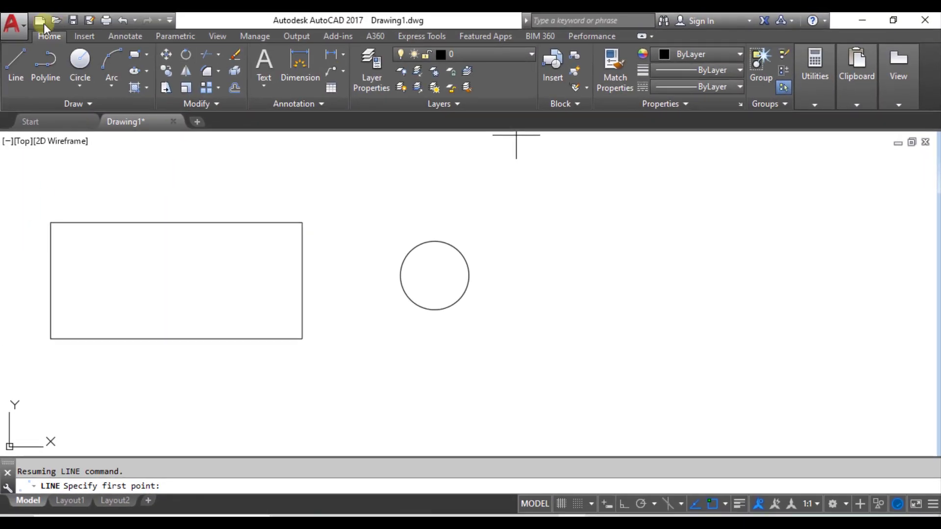
pyautogui.click(12, 66)
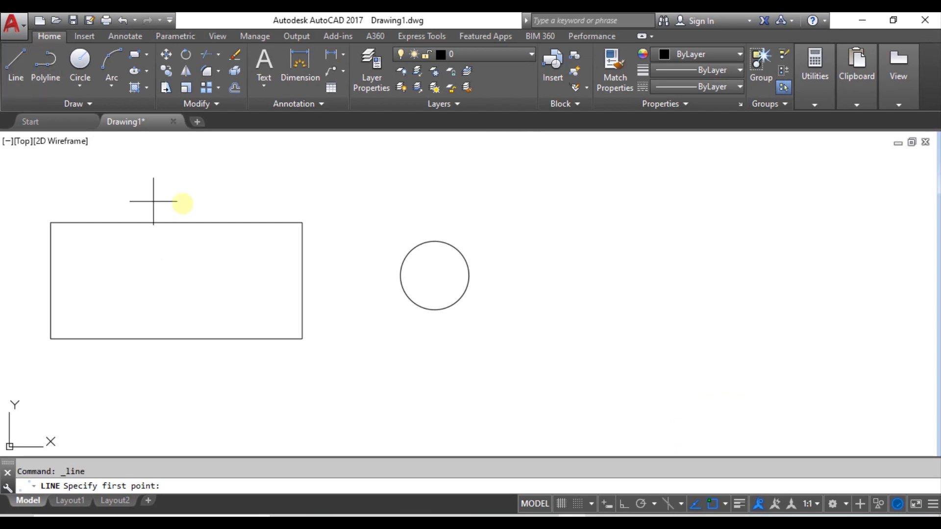
# Begin a line at the rectangle's top-right corner, then cancel it and the restarted Line command.
pyautogui.click(302, 222)
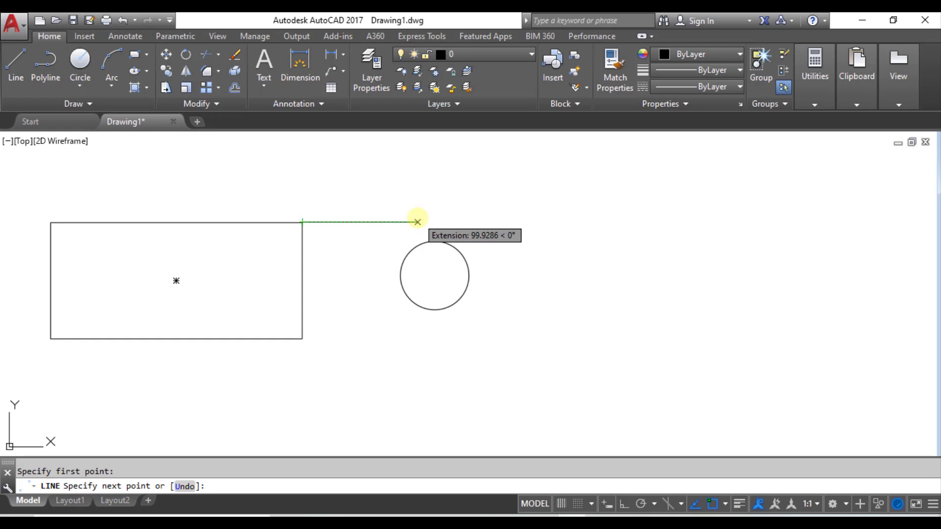
pyautogui.press('Escape')
pyautogui.click(17, 63)
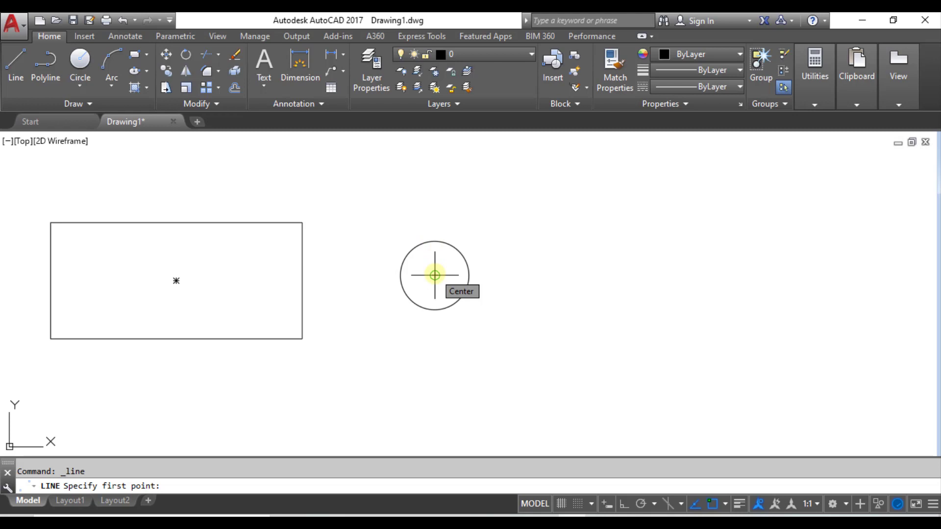
pyautogui.press('Escape')
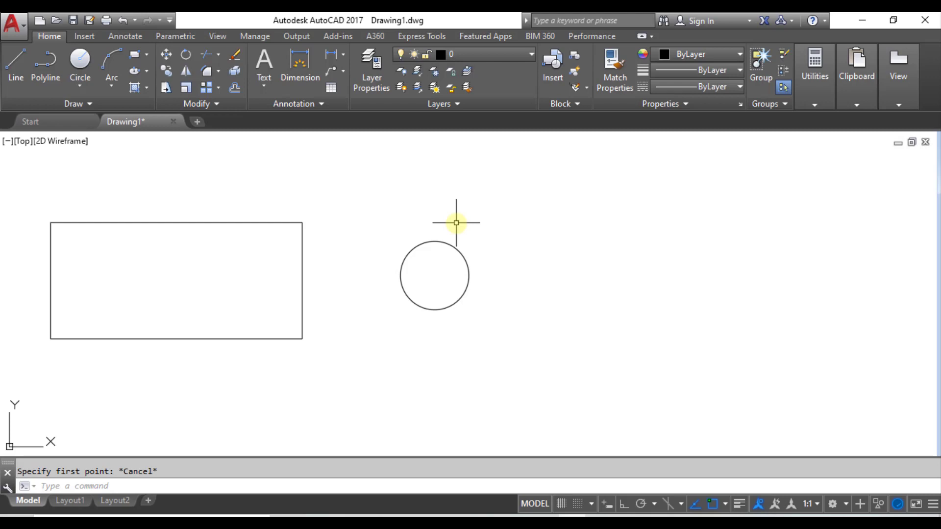
# Clear all object snap modes in the Drafting Settings Object Snap tab.
pyautogui.click(591, 502)
pyautogui.click(602, 486)
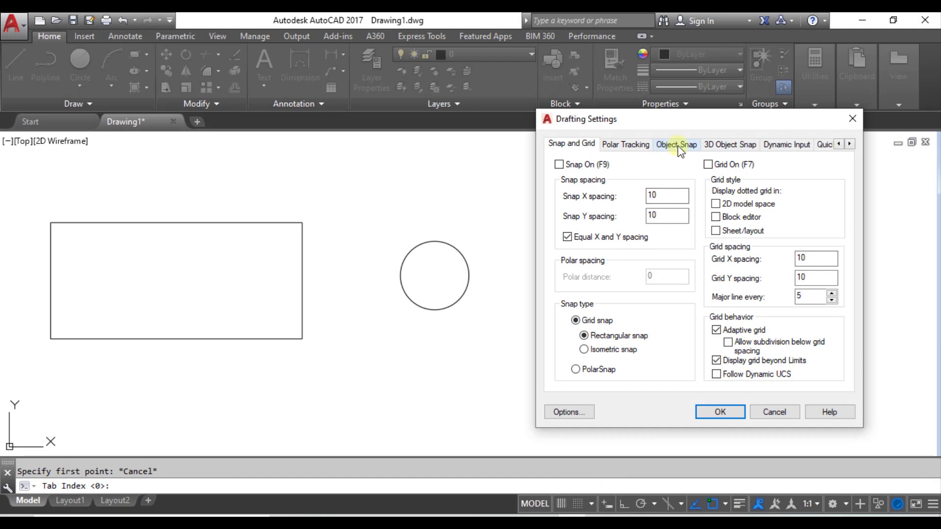
pyautogui.click(678, 145)
pyautogui.click(811, 217)
pyautogui.click(718, 412)
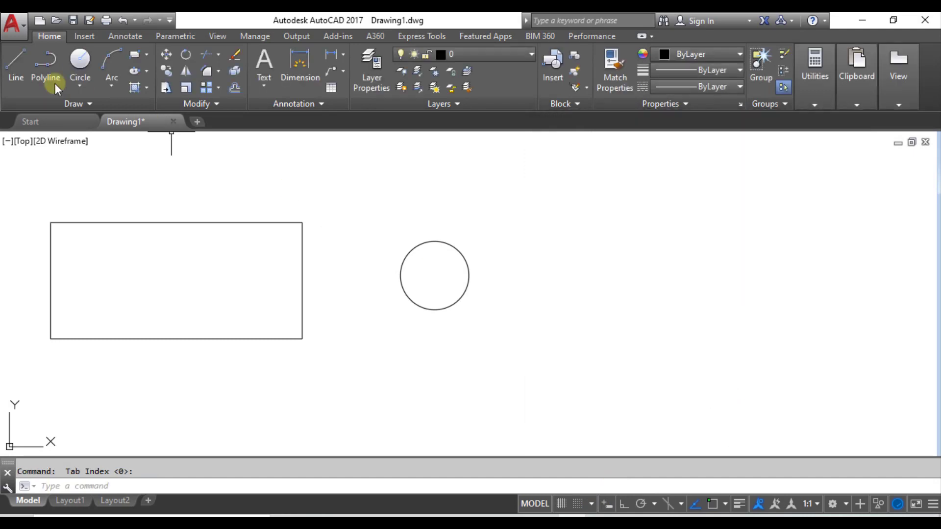
# Draw a line from the rectangle's top-right corner rightward above the circle and inspect the join.
pyautogui.click(13, 67)
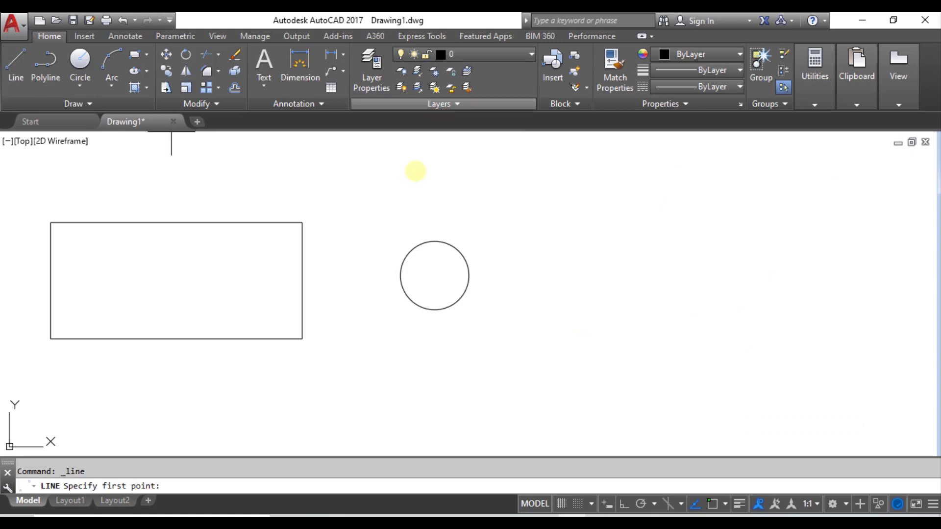
pyautogui.click(302, 223)
pyautogui.click(464, 222)
pyautogui.press('Return')
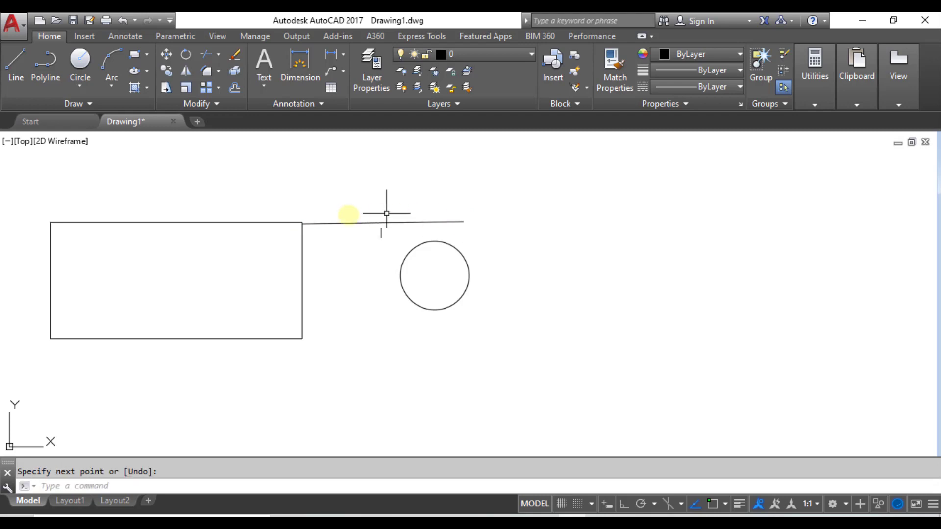
pyautogui.scroll(5, 300, 204)
pyautogui.scroll(4, 289, 193)
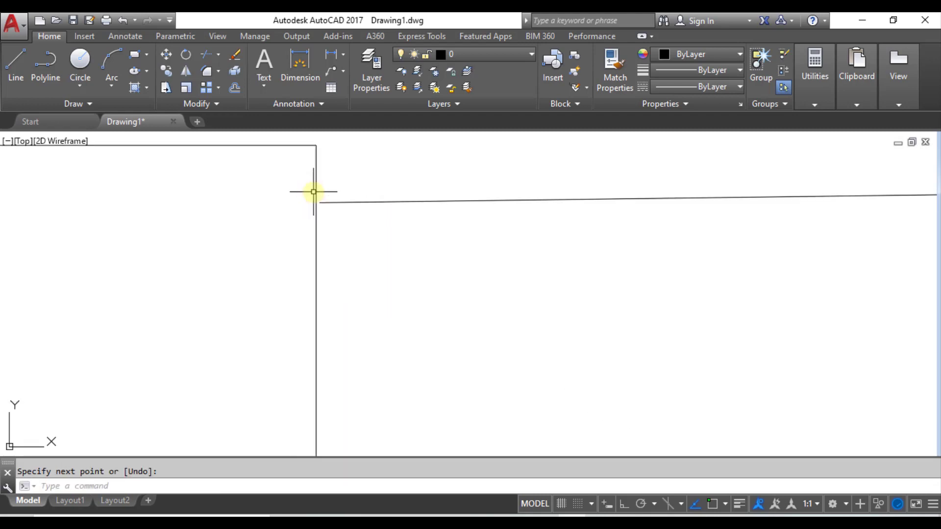
pyautogui.moveTo(322, 176); pyautogui.dragTo(334, 232, button='middle')
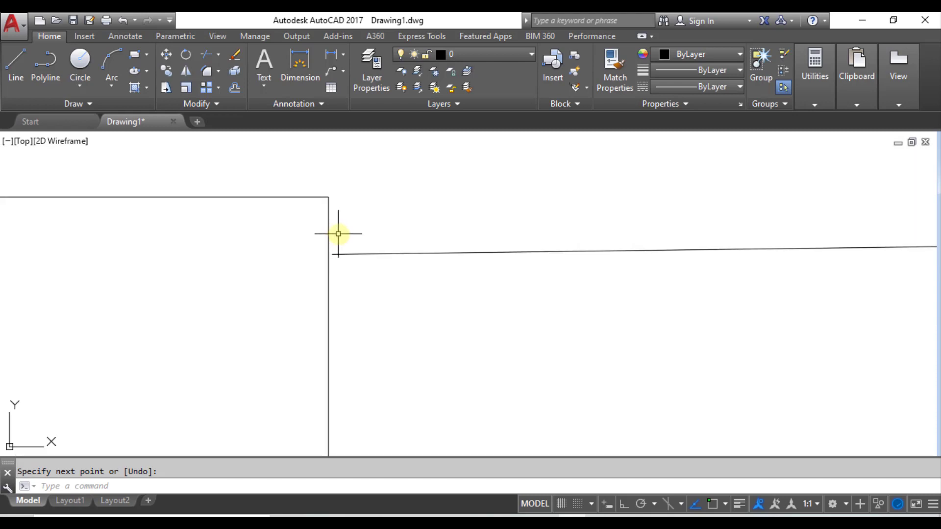
pyautogui.scroll(-8, 340, 235)
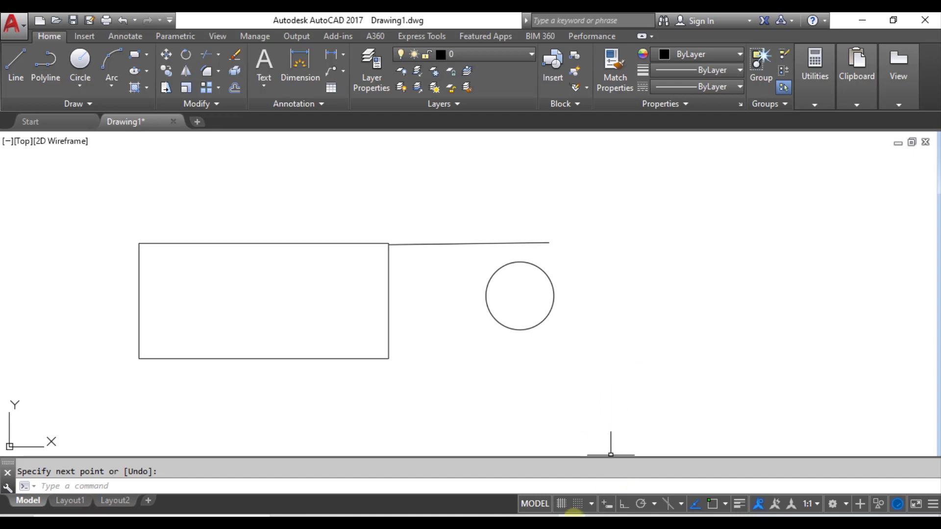
pyautogui.click(592, 503)
# Tick Endpoint, Midpoint, Center, Perpendicular and Tangent, then Select All remaining object snap modes.
pyautogui.click(604, 485)
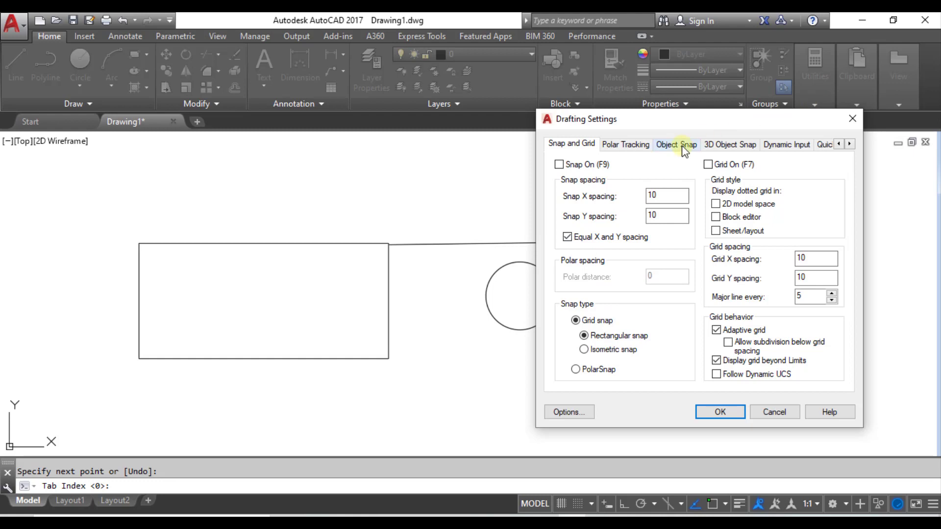
pyautogui.click(685, 146)
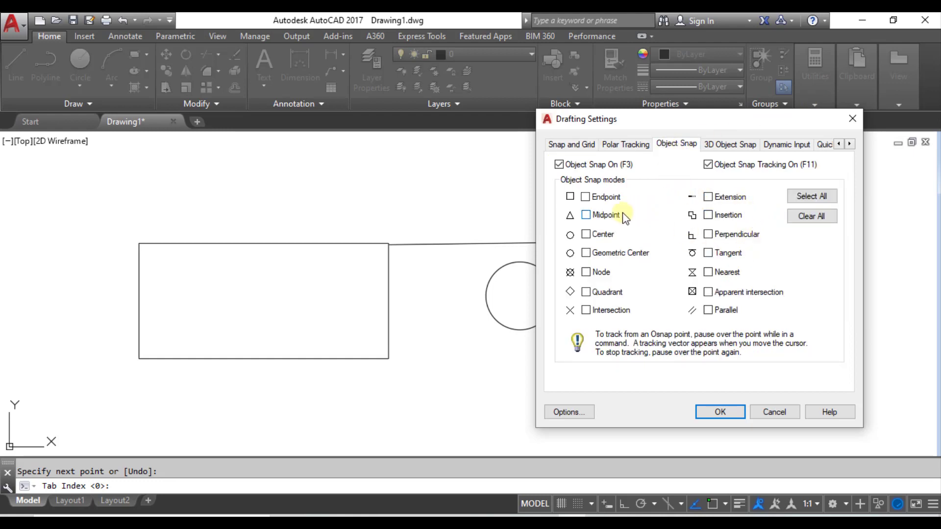
pyautogui.click(586, 197)
pyautogui.click(586, 215)
pyautogui.click(586, 234)
pyautogui.click(708, 234)
pyautogui.click(708, 253)
pyautogui.click(817, 198)
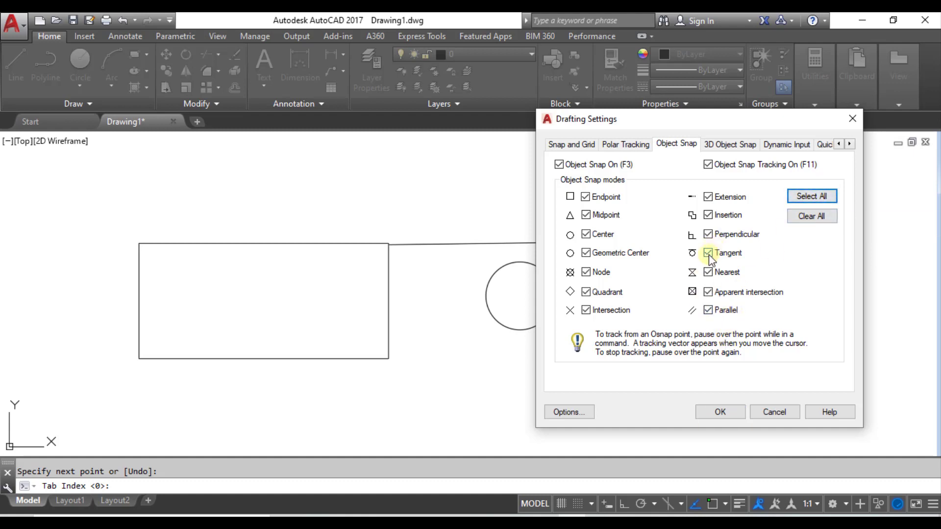
pyautogui.click(720, 412)
pyautogui.press('Escape')
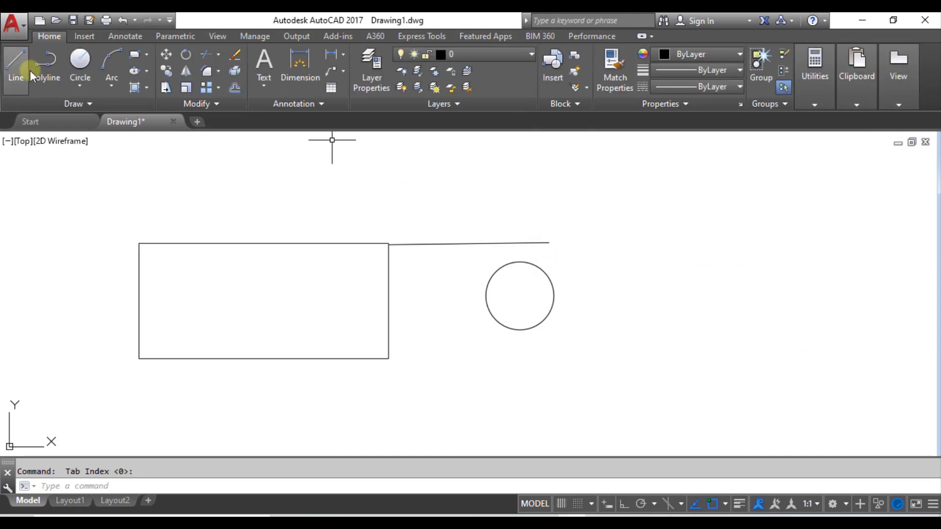
# Draw a line from the circle's centre up and to the right past the circle.
pyautogui.click(16, 66)
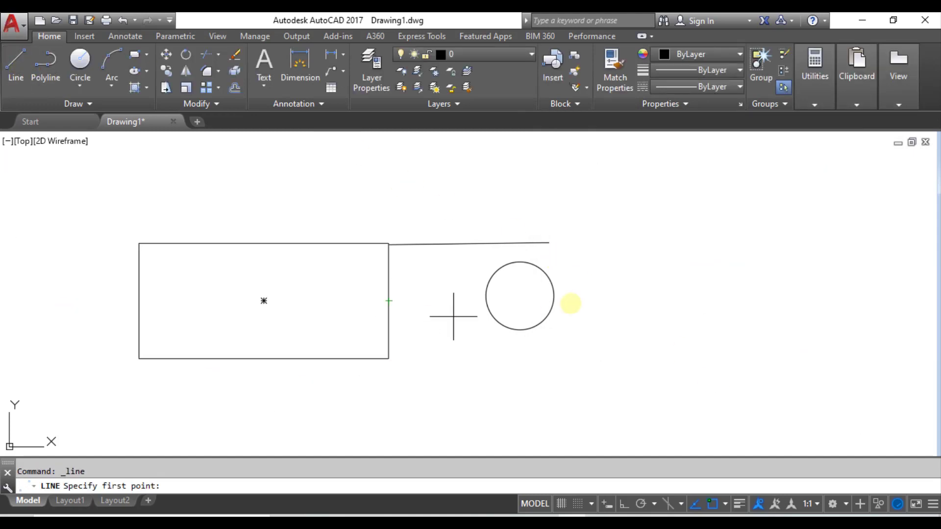
pyautogui.click(520, 295)
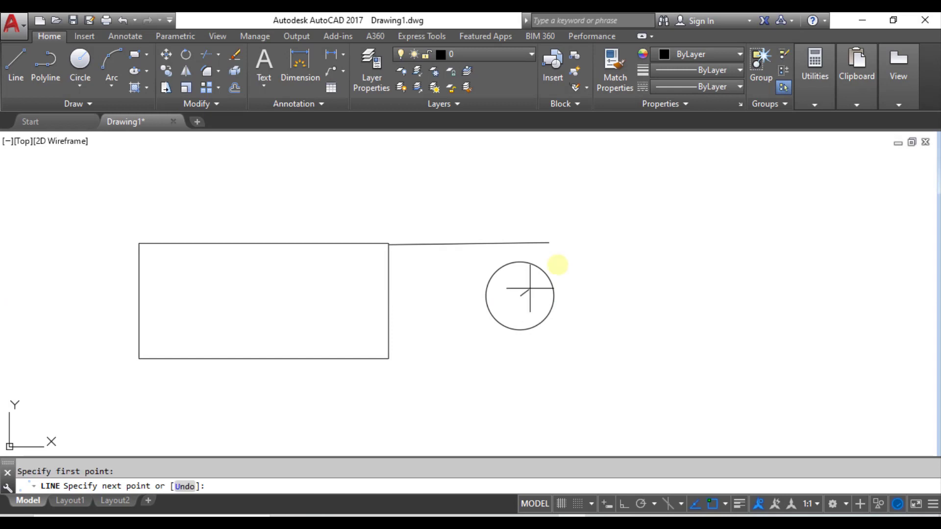
pyautogui.click(691, 222)
pyautogui.press('Return')
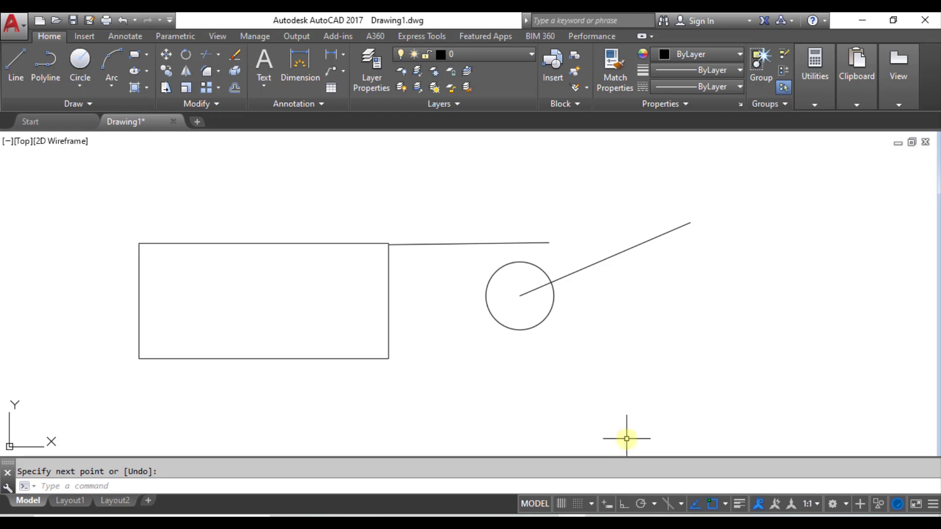
# Review the Object Snap modes in Drafting Settings and close it, then restart Line.
pyautogui.click(590, 504)
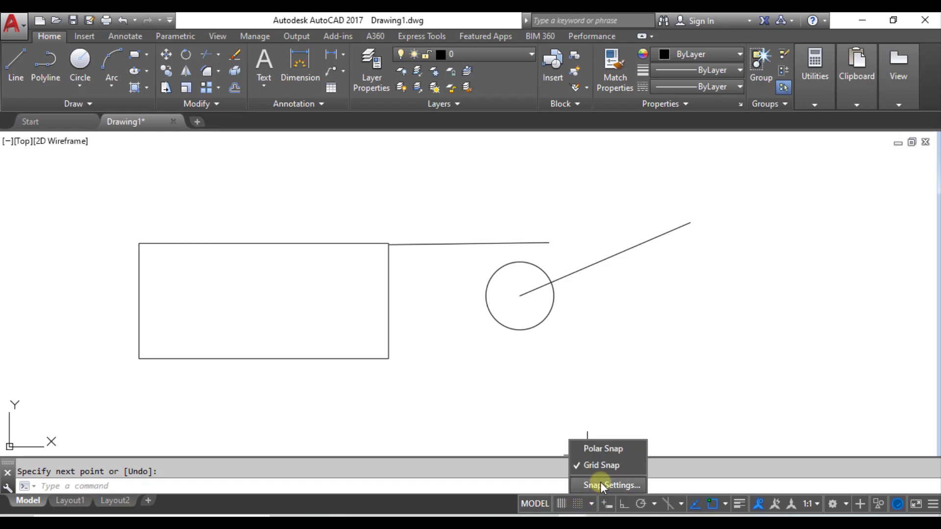
pyautogui.click(602, 484)
pyautogui.click(676, 143)
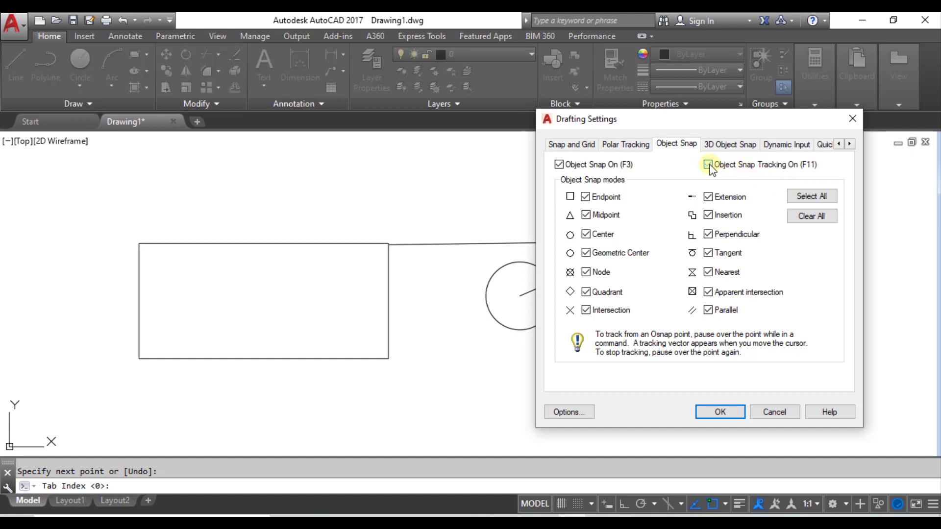
pyautogui.click(733, 413)
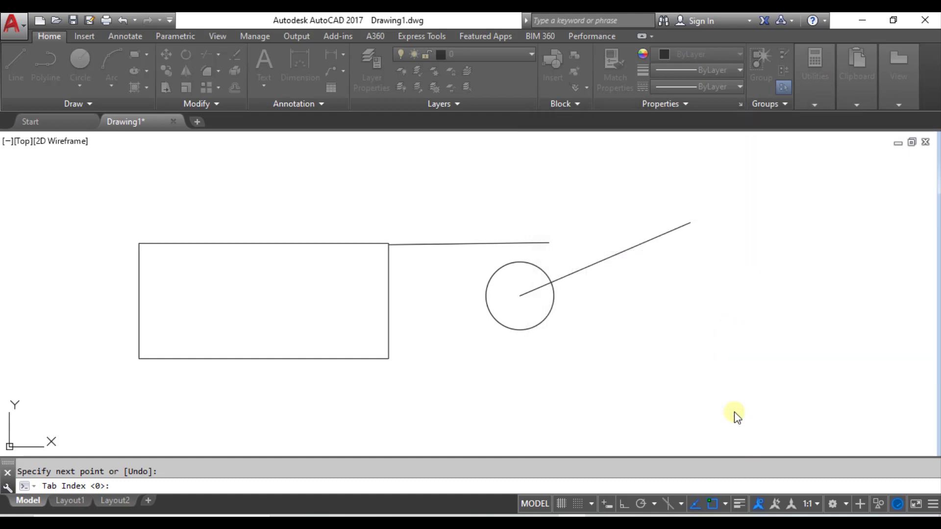
pyautogui.press('Escape')
pyautogui.click(15, 66)
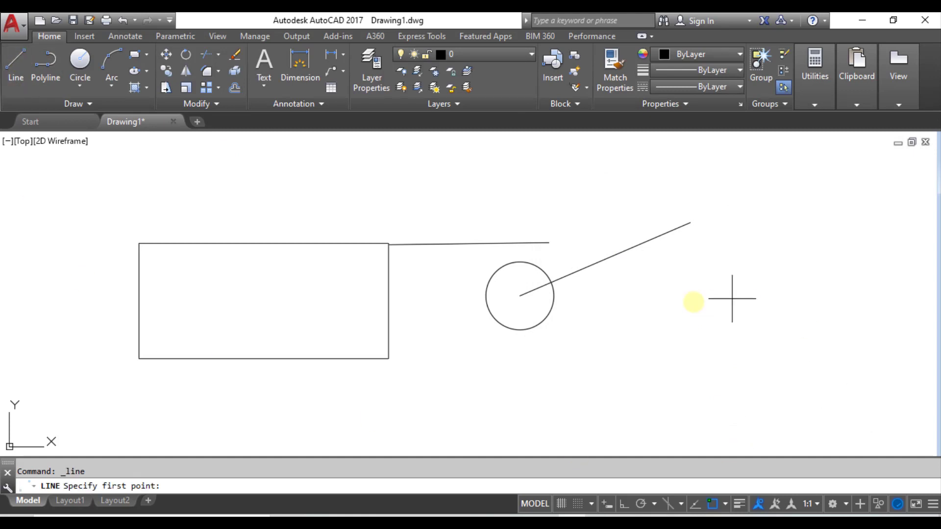
# With Ortho on, draw a vertical line down then a horizontal line right, forming an L beside the circle.
pyautogui.click(657, 268)
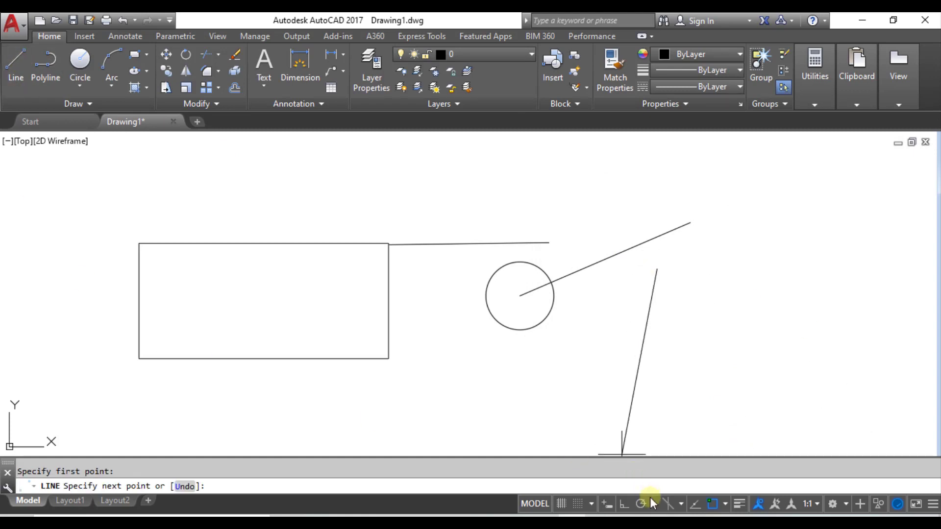
pyautogui.click(622, 504)
pyautogui.click(657, 353)
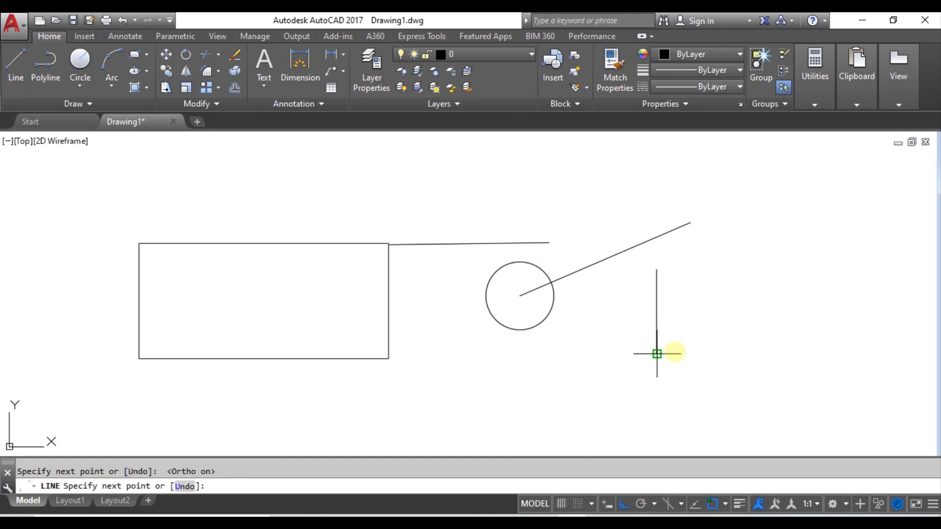
pyautogui.click(832, 353)
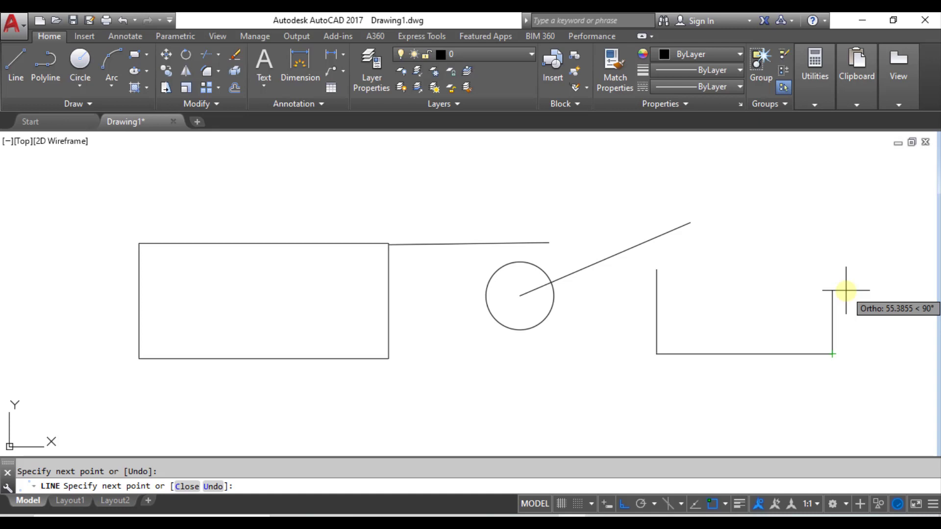
pyautogui.moveTo(657, 269)
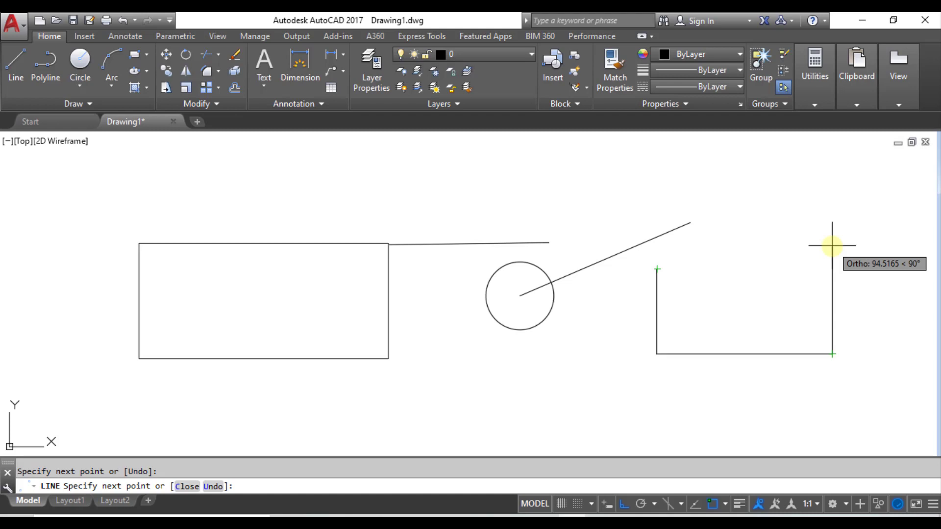
pyautogui.press('Escape')
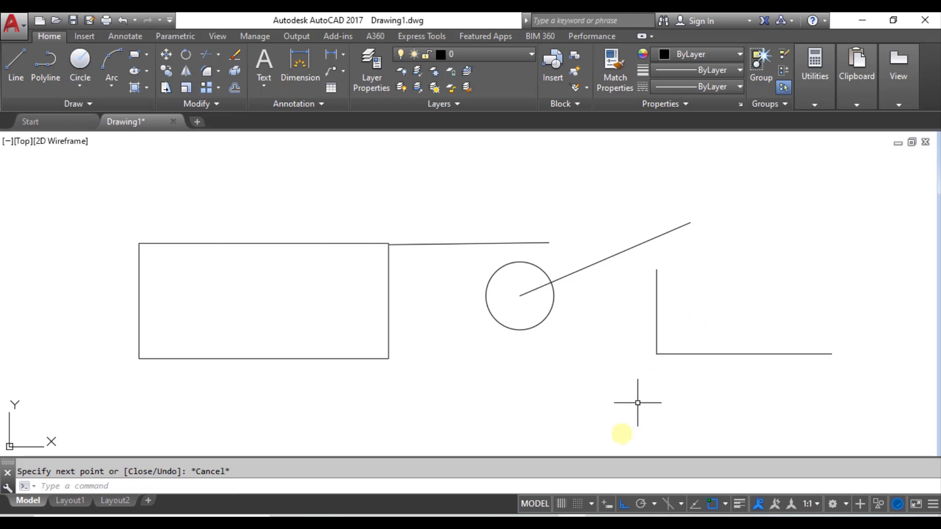
# Turn on Object Snap Tracking in the Drafting Settings Object Snap tab.
pyautogui.click(591, 505)
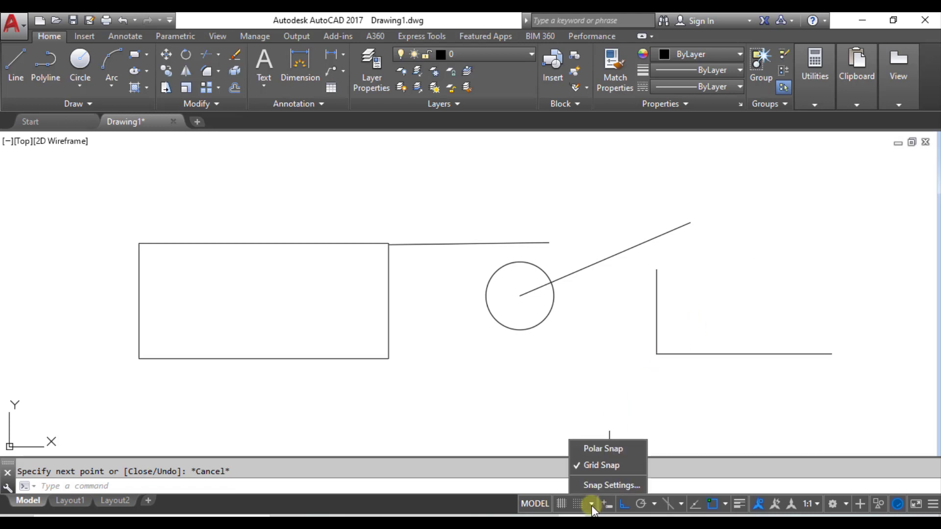
pyautogui.click(609, 486)
pyautogui.click(676, 143)
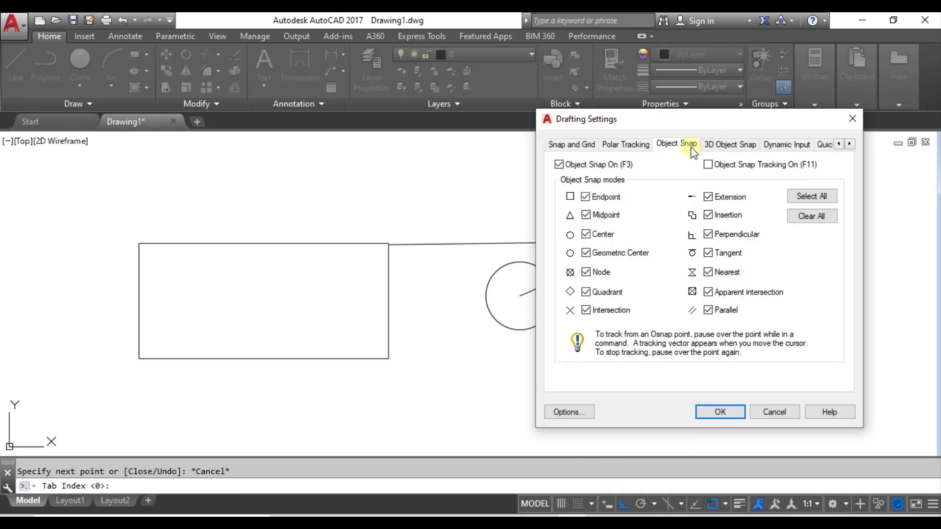
pyautogui.click(708, 164)
pyautogui.click(720, 412)
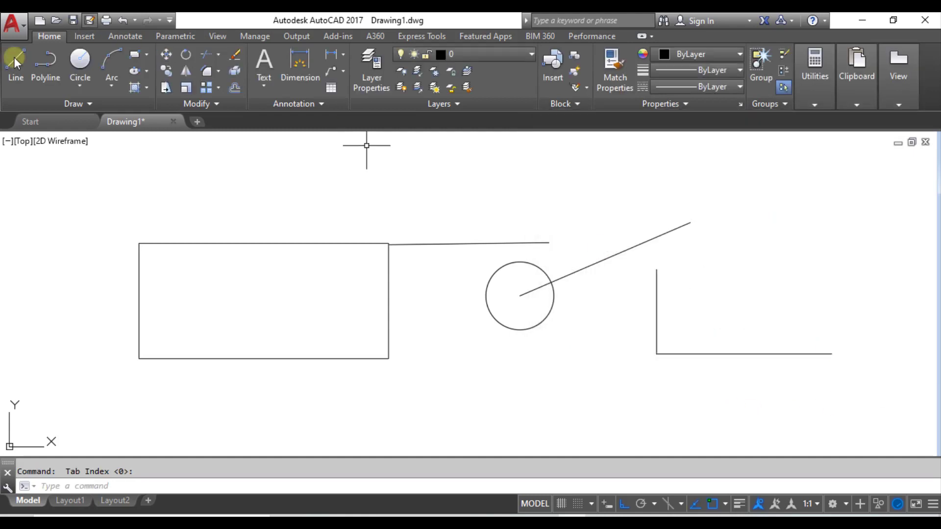
# Draw the right edge up from the bottom line's end and the top edge back to the L's upper end.
pyautogui.click(25, 69)
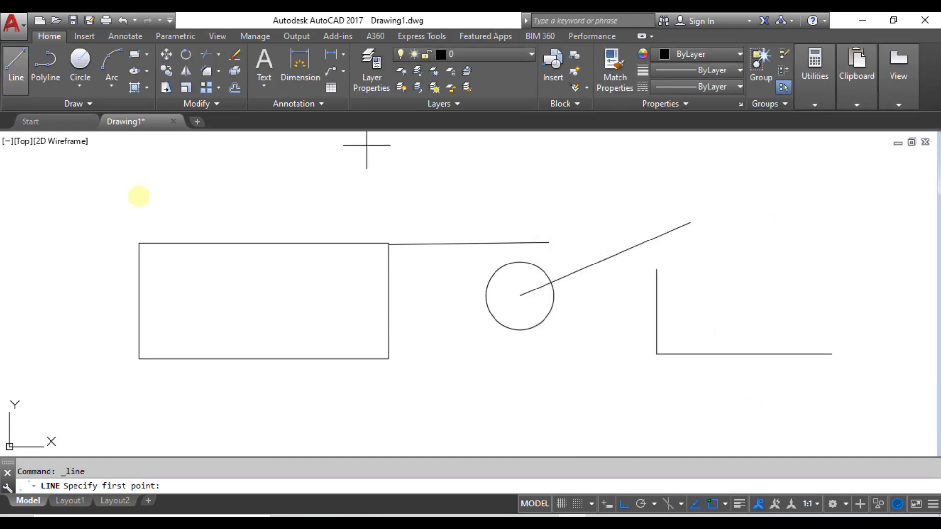
pyautogui.click(832, 354)
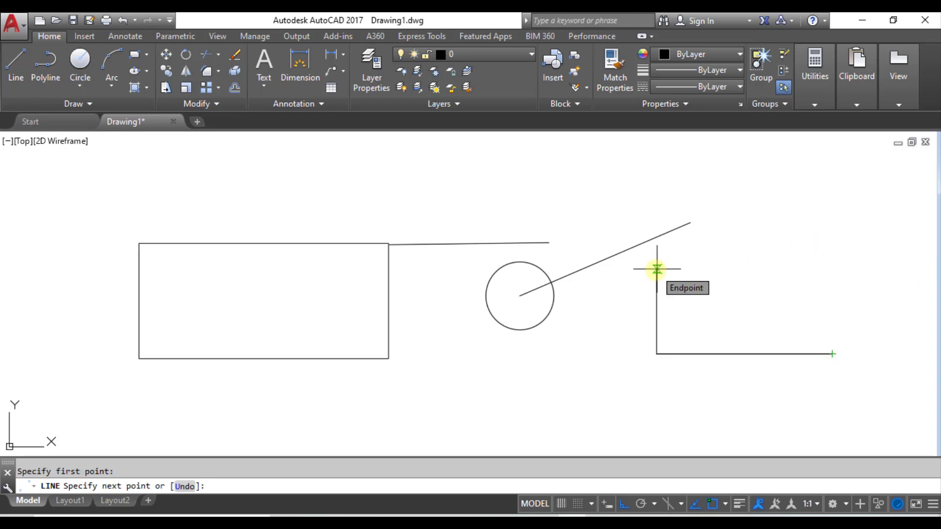
pyautogui.click(832, 269)
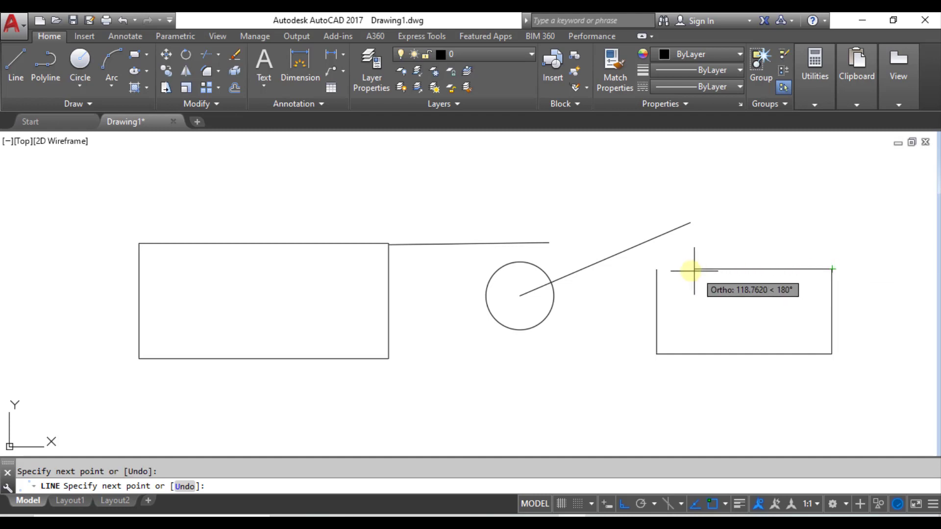
pyautogui.click(656, 269)
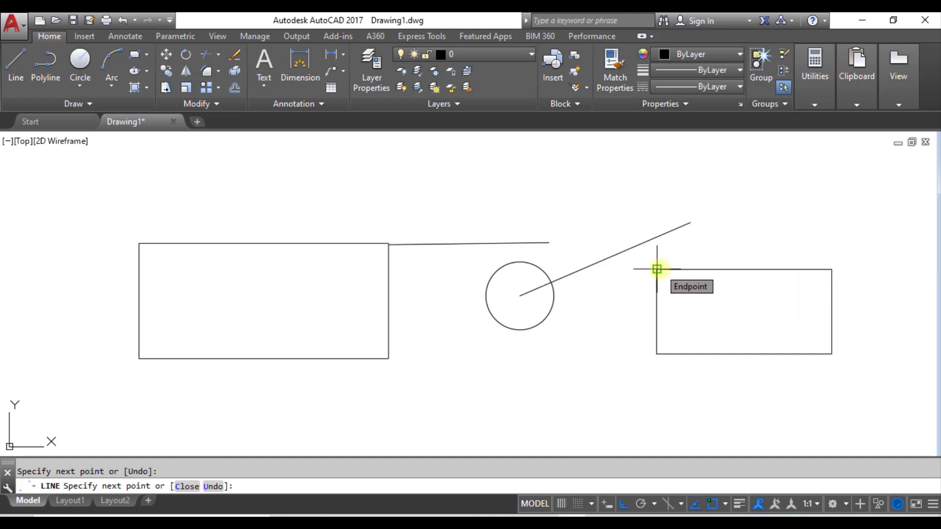
pyautogui.press('Return')
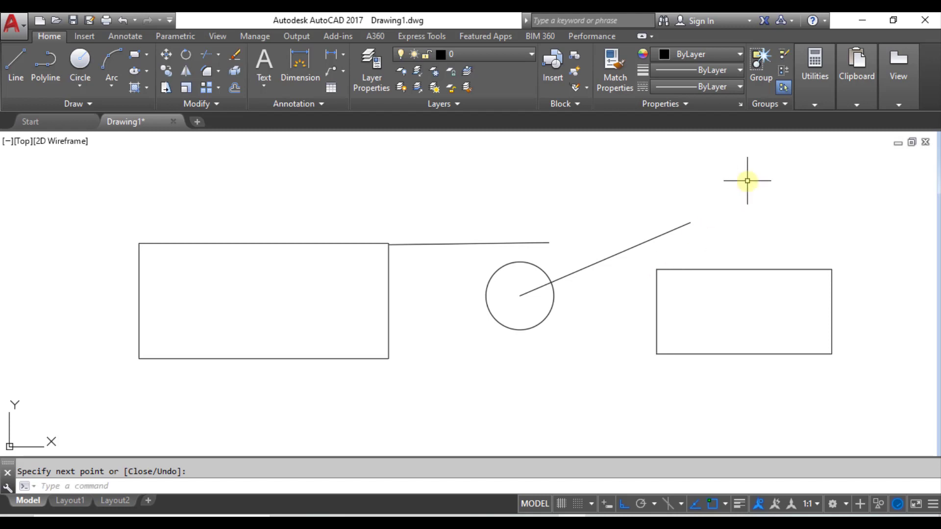